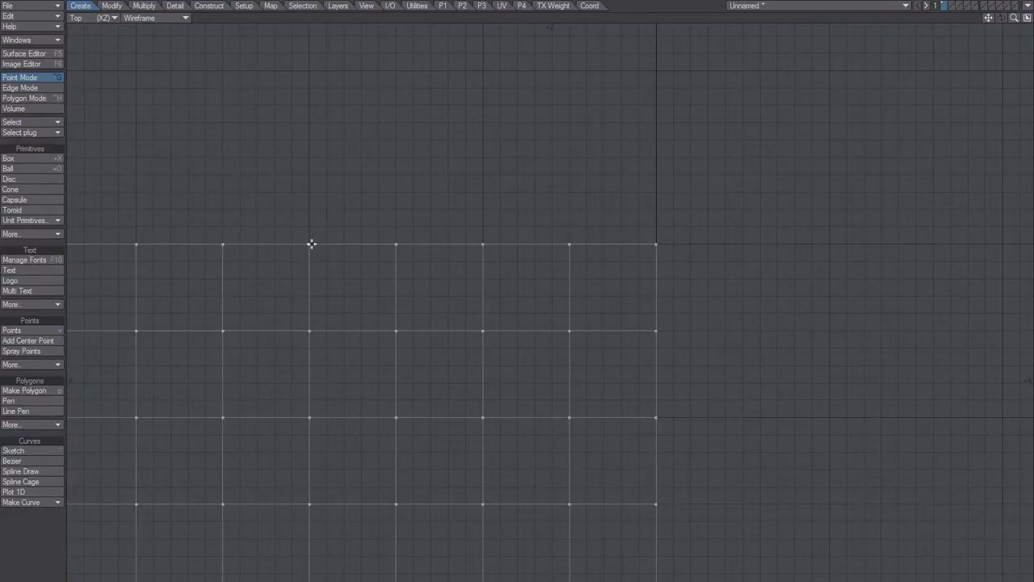
- Raise a top vertex and put it back, cycle selection modes, and deselect the peaked polygons
left_click_drag(309, 243, 337, 199)
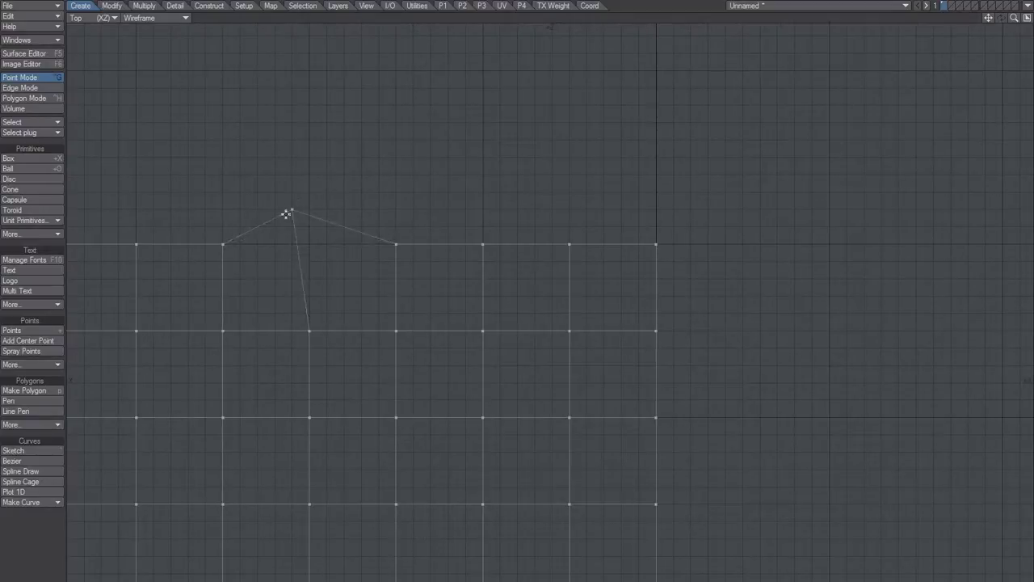
mouse_move(337, 200)
left_mouse_down()
mouse_move(308, 242)
mouse_move(308, 211)
mouse_move(307, 247)
mouse_move(311, 230)
left_mouse_up()
key("space")
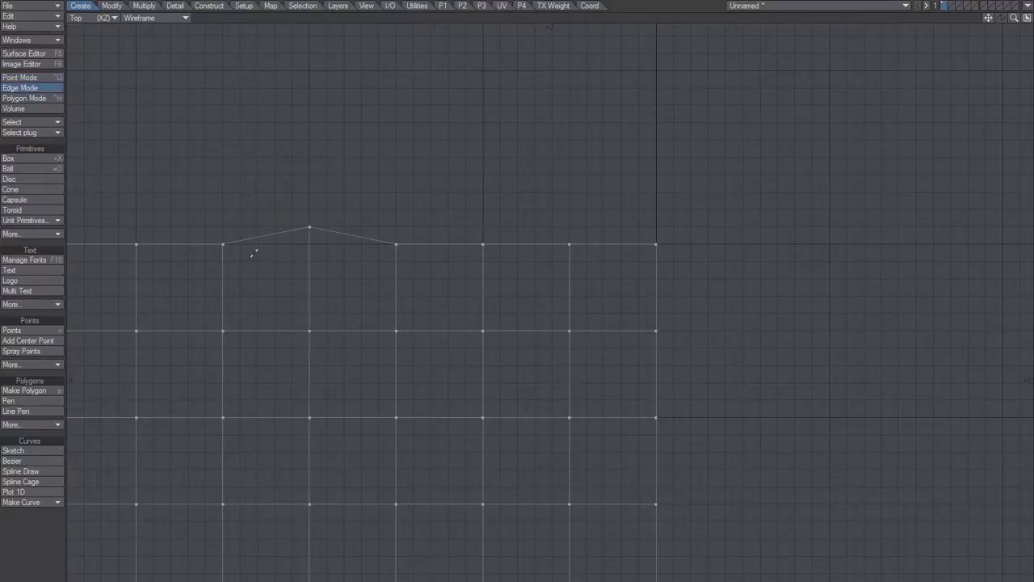
key("space")
key("shift+space")
key("space")
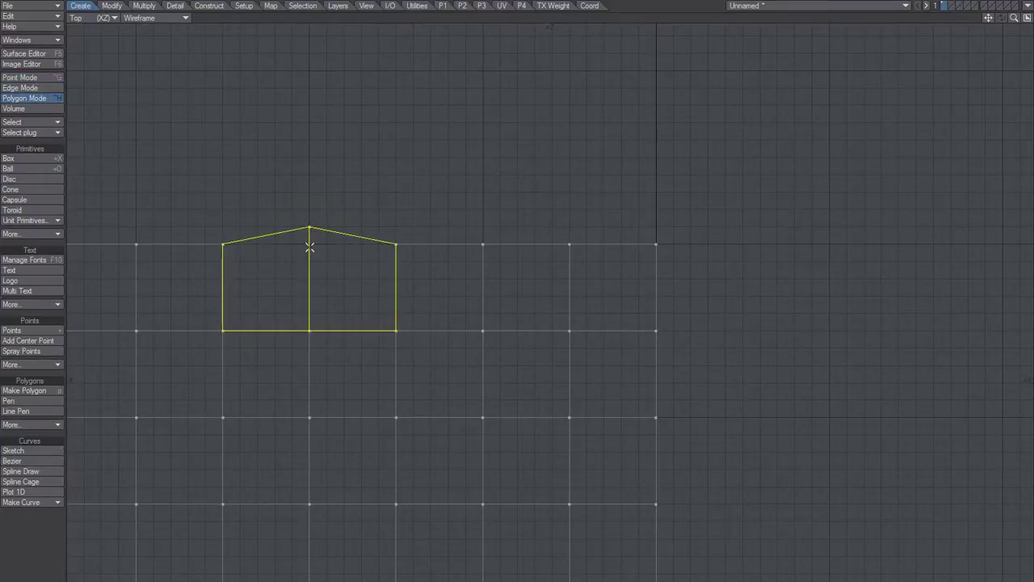
key("slash")
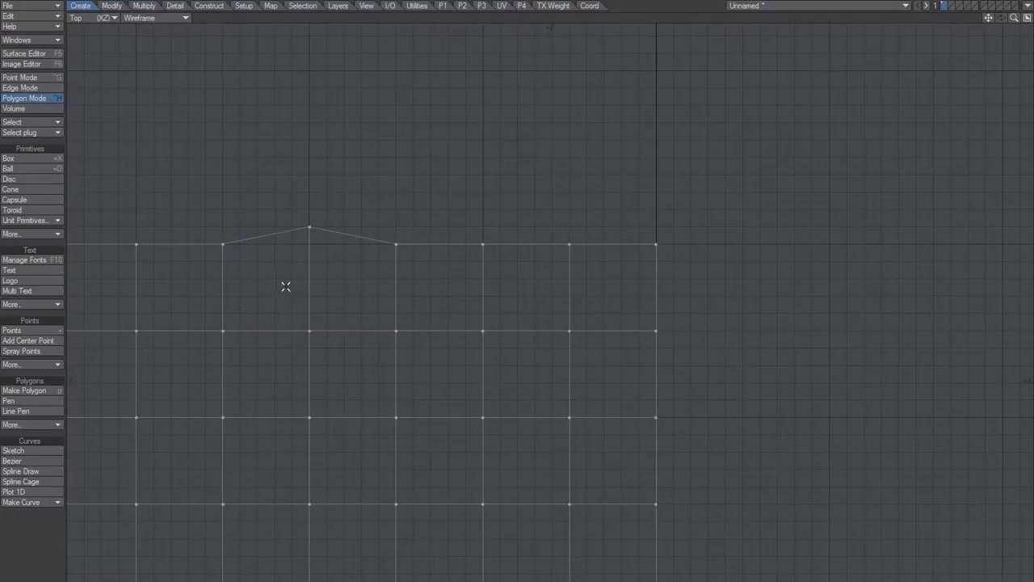
key("Left")
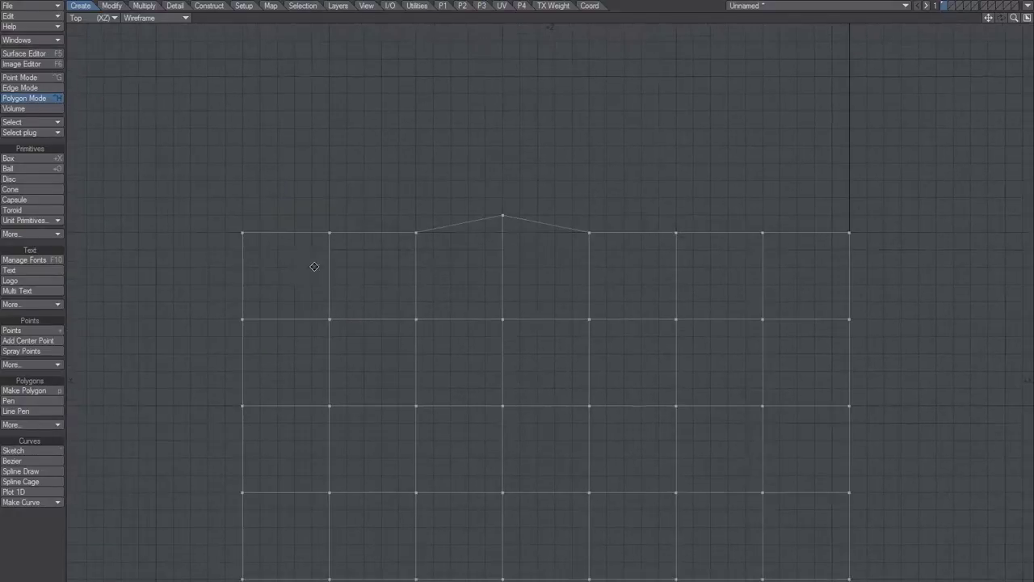
- Pull three more top-edge vertices upward into the second, third and rightmost peaks
left_click_drag(329, 233, 329, 214)
key("Right")
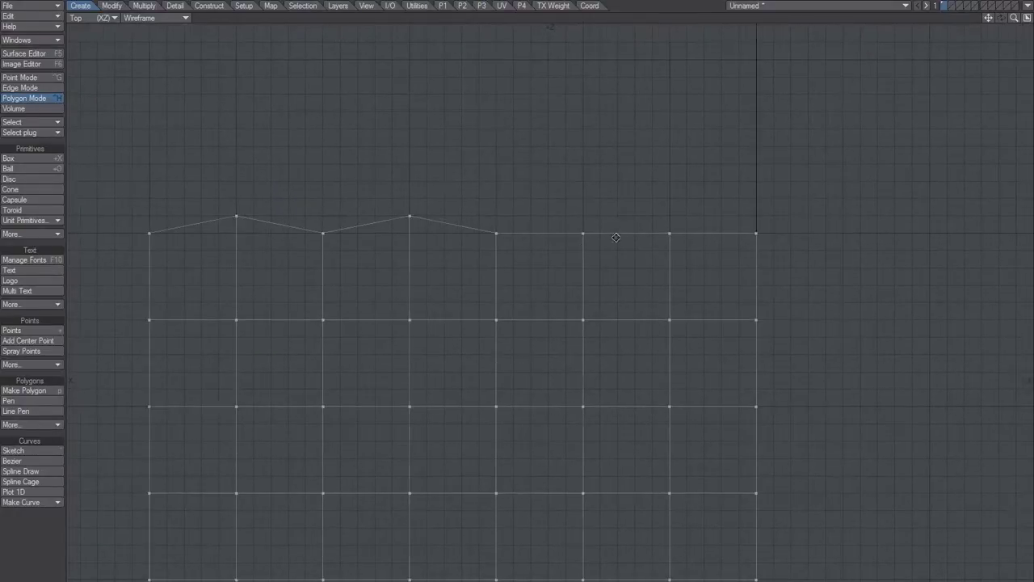
left_click_drag(582, 233, 580, 212)
key("Right")
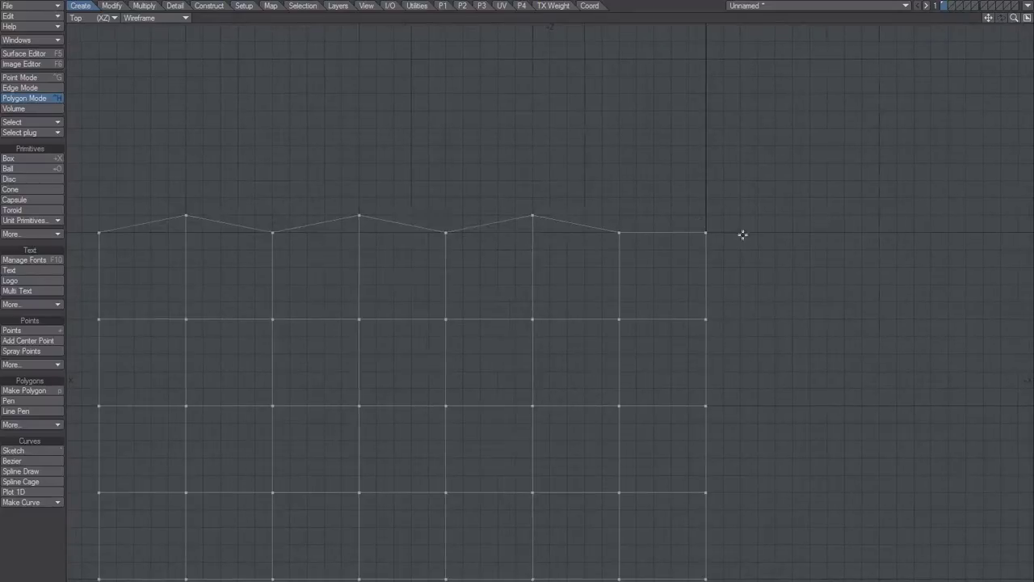
left_click_drag(705, 227, 705, 215)
key("Left")
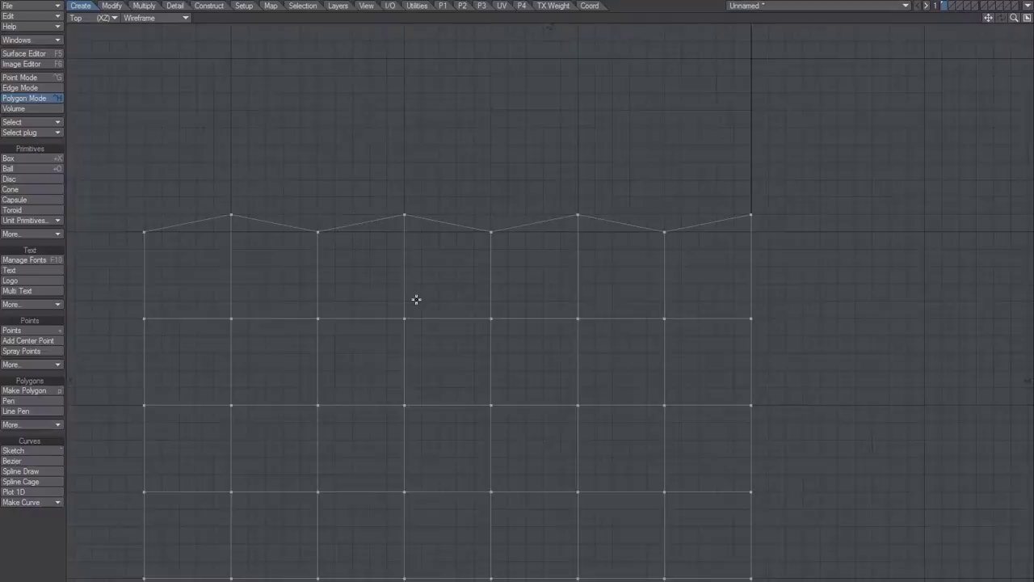
- Set Grid Snap to None in the Display Options Units tab
key("d")
left_click(579, 253)
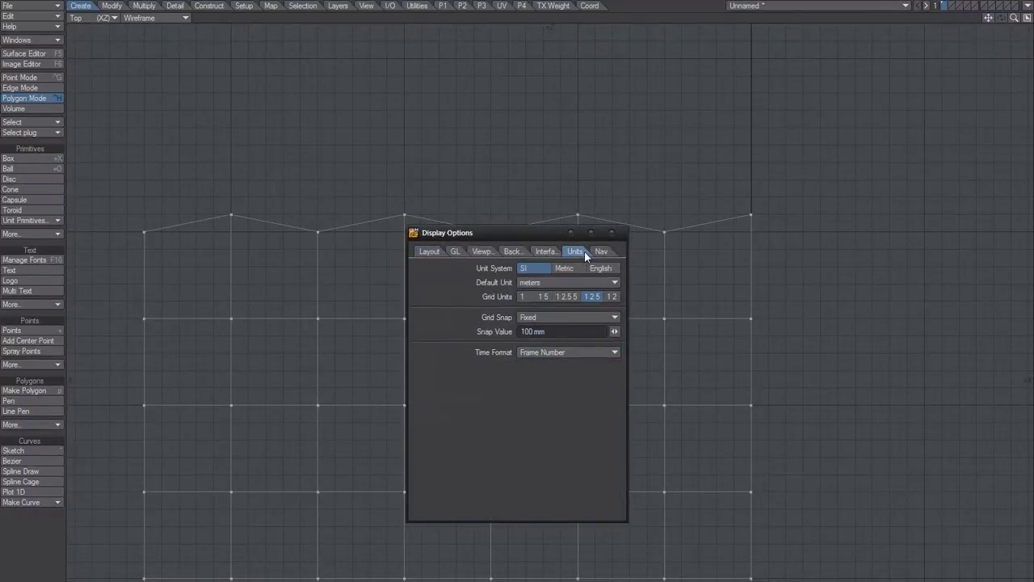
left_click(541, 317)
left_click(539, 280)
key("d")
- Nudge two peak vertices and the top-right corner vertex slightly sideways
left_click_drag(351, 286, 390, 249, "alt+shift")
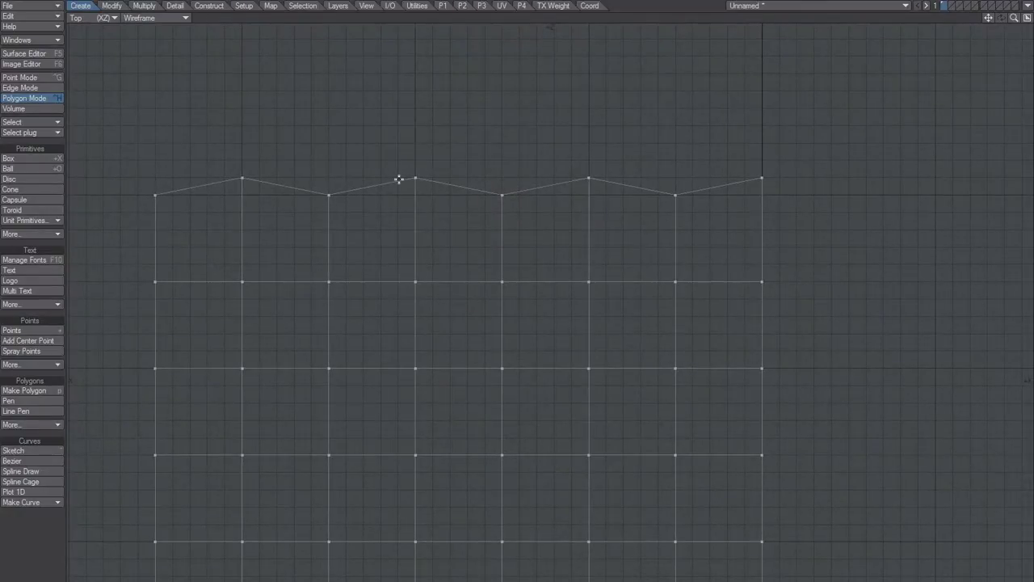
left_click_drag(415, 178, 423, 177)
left_click_drag(588, 176, 582, 177)
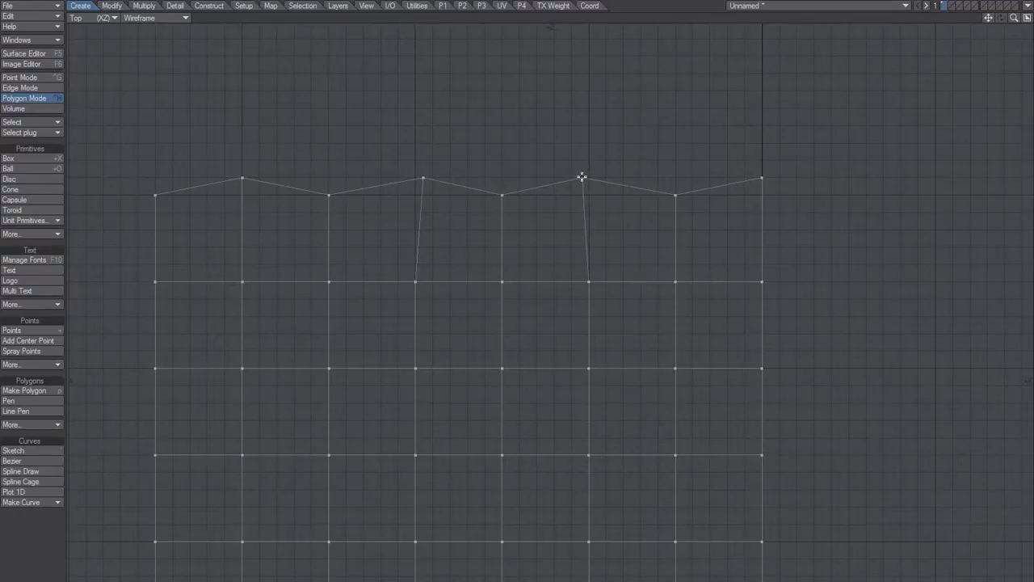
left_click_drag(763, 177, 748, 178)
key("Up")
key("Right")
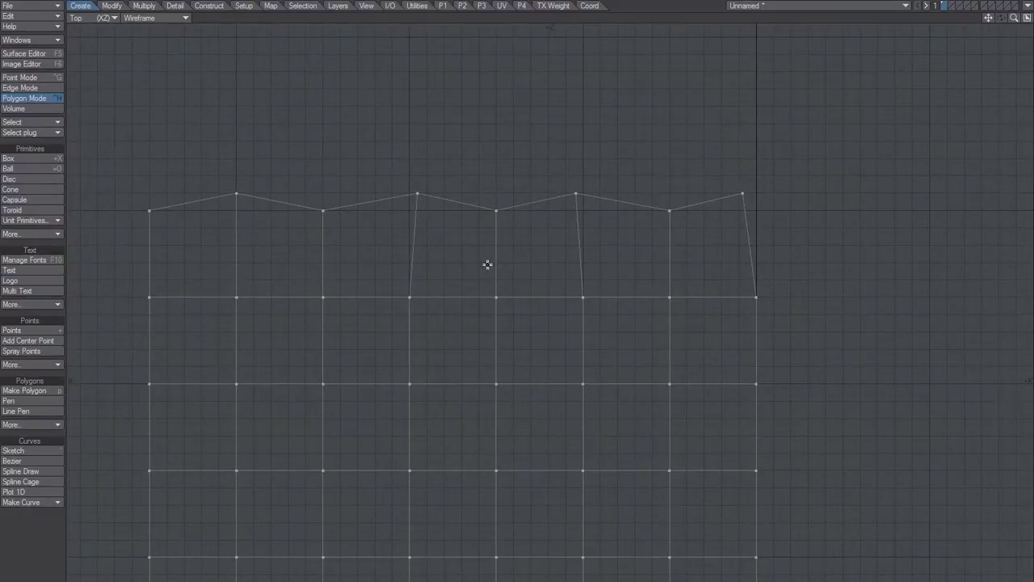
key("d")
left_click(566, 316)
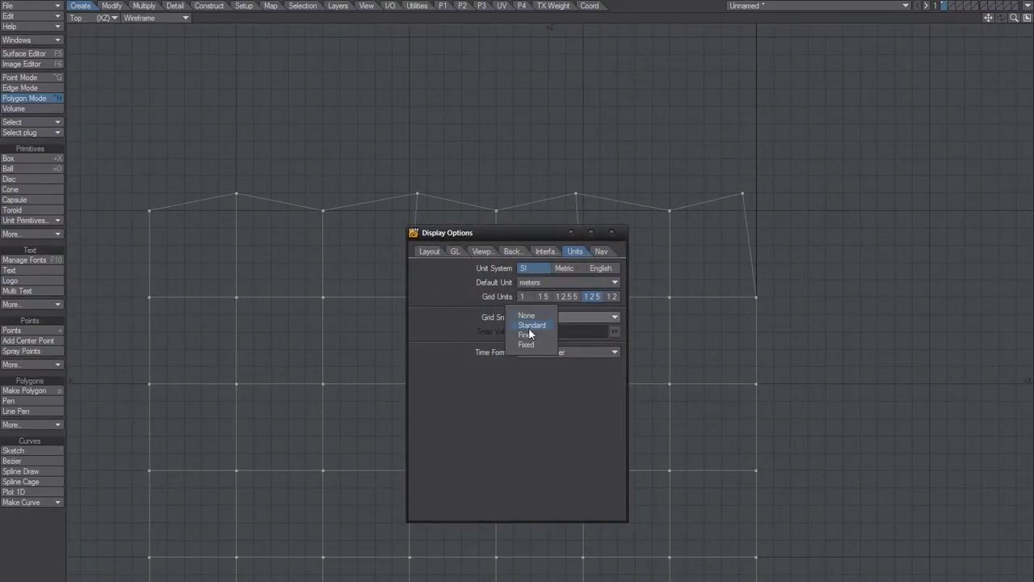
left_click(533, 328)
left_click(612, 232)
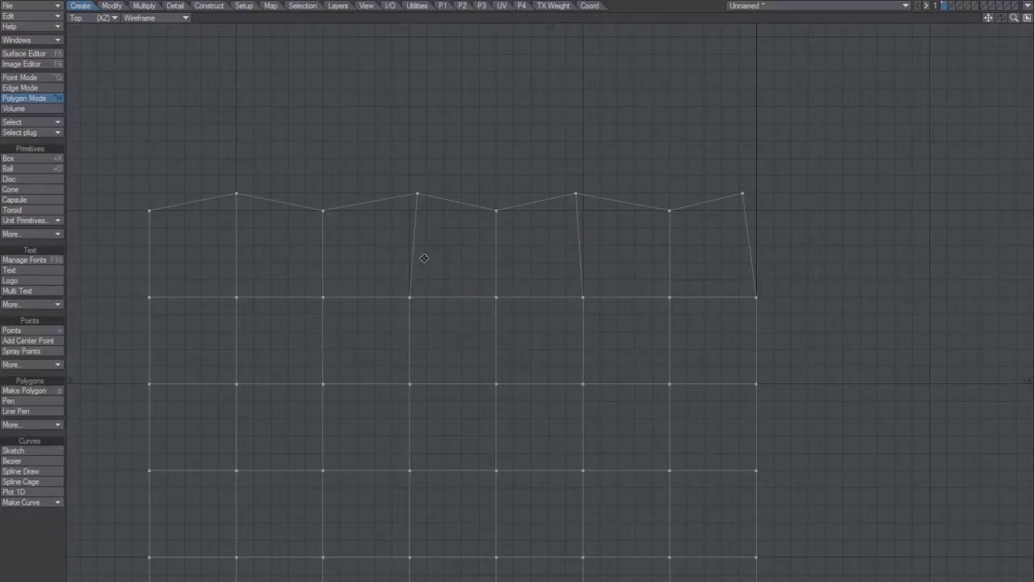
key("Up")
key("Left")
key("d")
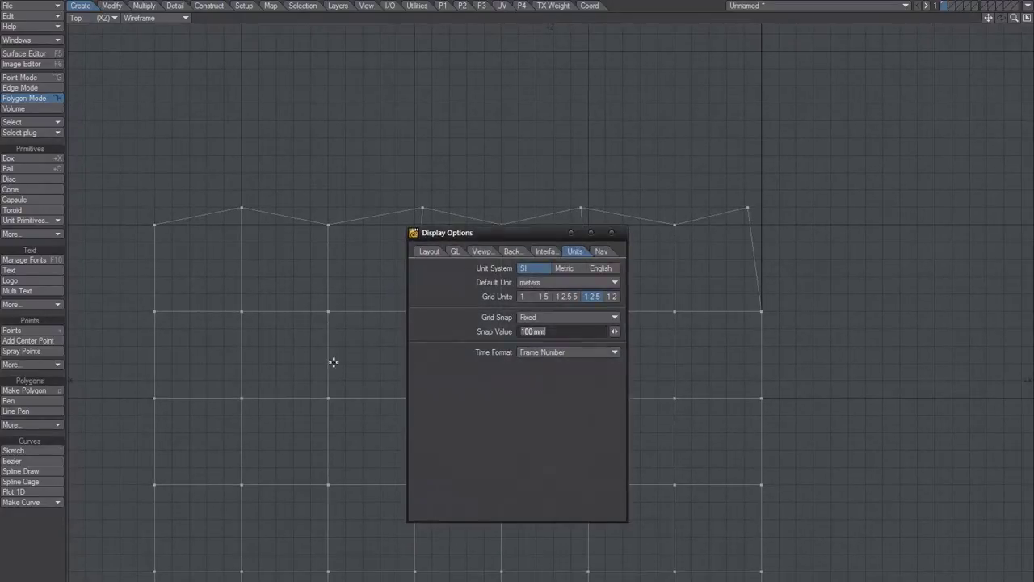
key("d")
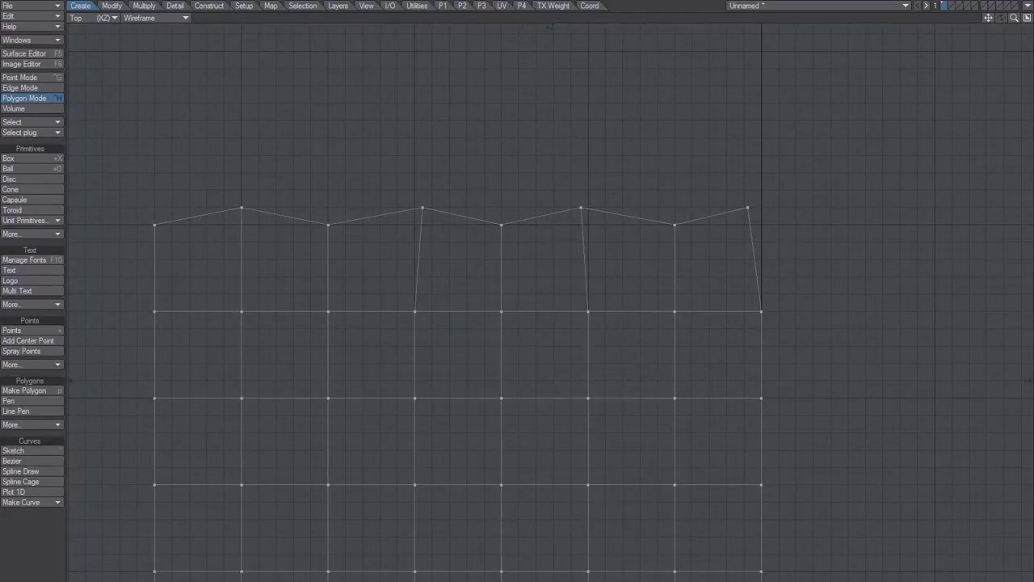
key("d")
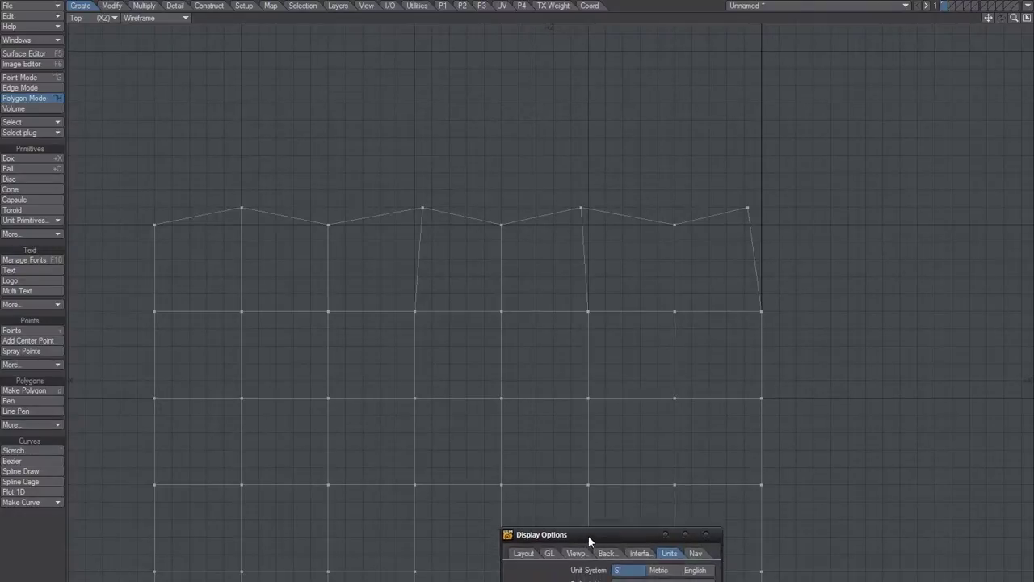
mouse_move(588, 535)
left_mouse_down()
mouse_move(595, 557)
mouse_move(635, 235)
mouse_move(655, 230)
left_mouse_up()
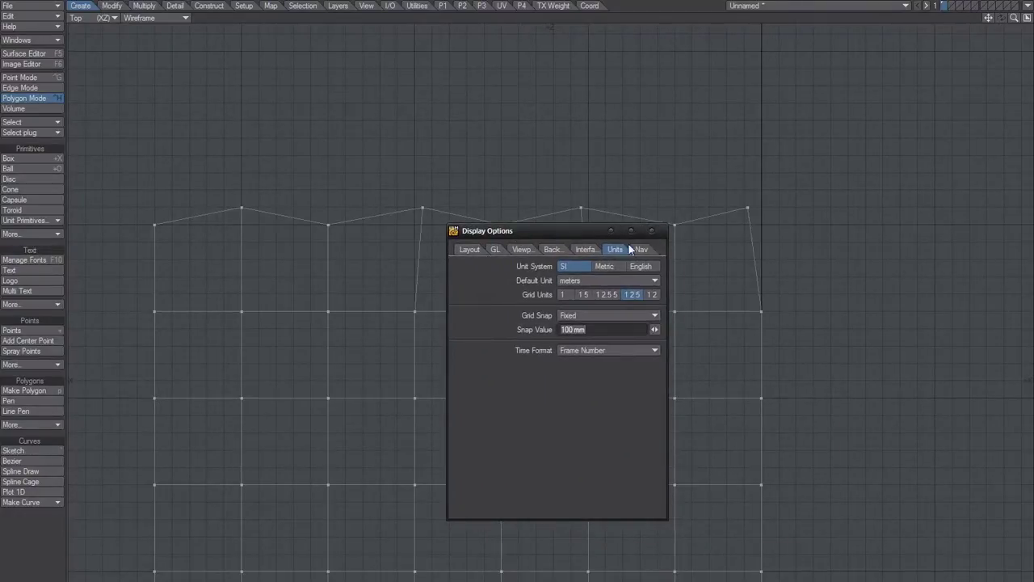
left_click(652, 231)
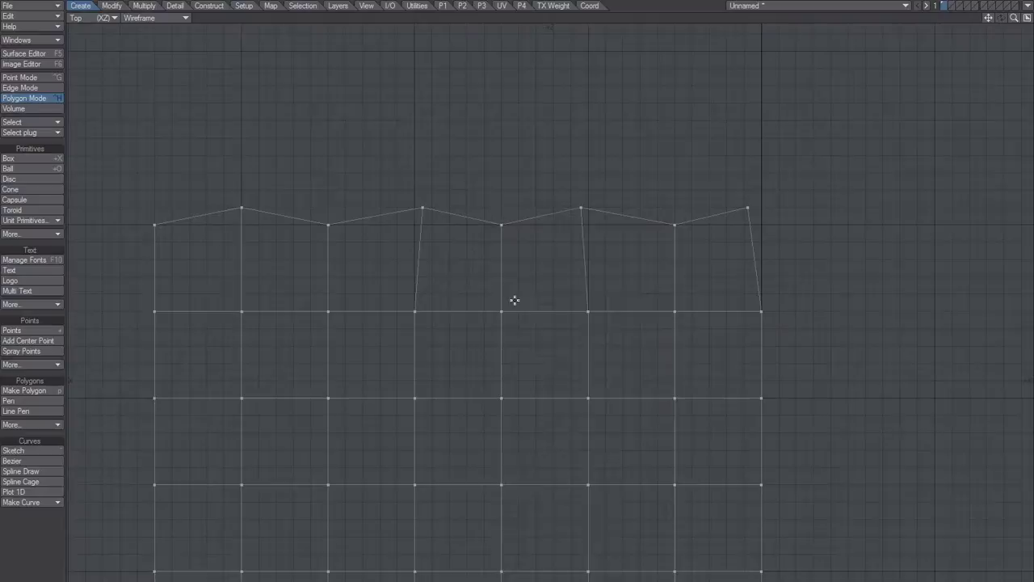
- Open Display Options and move the Units panel to the top-right corner
left_click_drag(586, 278, 573, 296, "alt+shift")
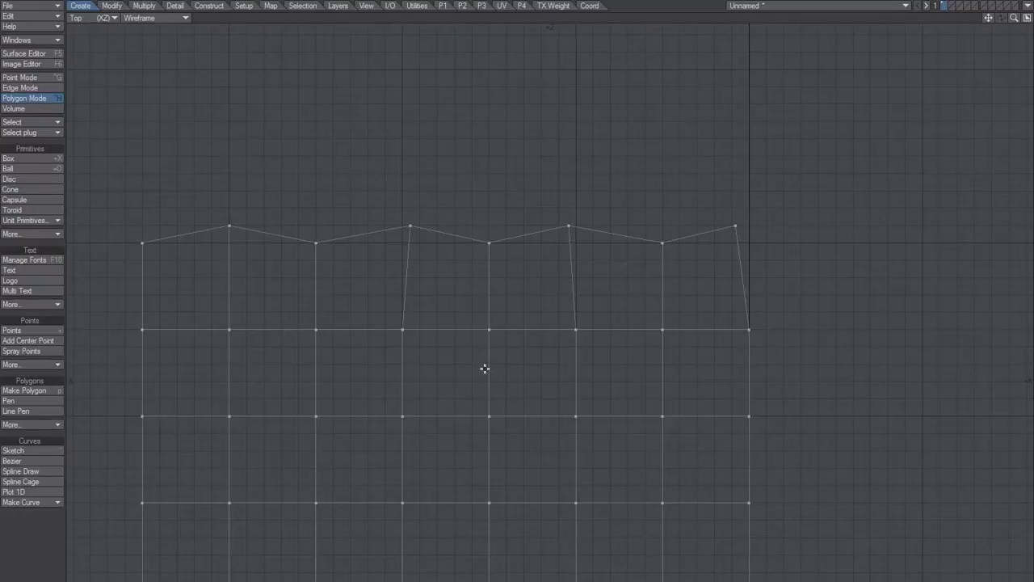
key("d")
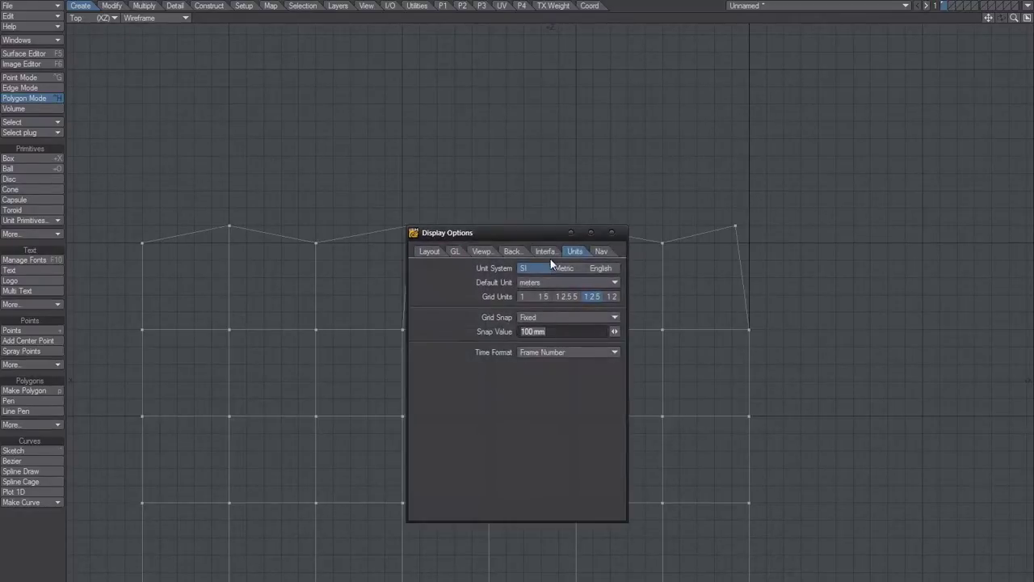
double_click(528, 234)
mouse_move(529, 231)
left_mouse_down()
mouse_move(731, 40)
mouse_move(769, 42)
left_mouse_up()
- Roll the panel up and down by its title bar, leaving it expanded
double_click(770, 38)
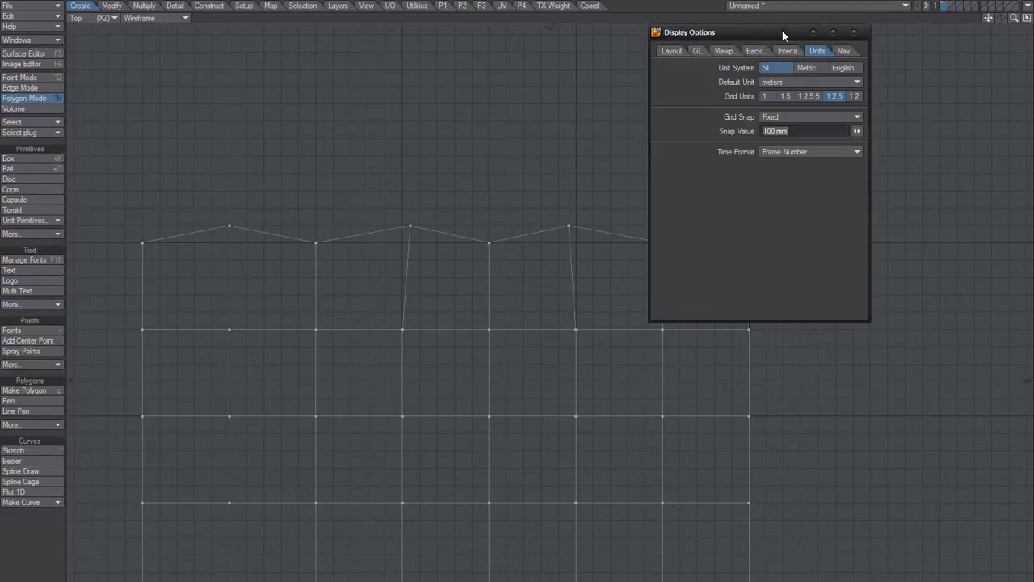
double_click(760, 36)
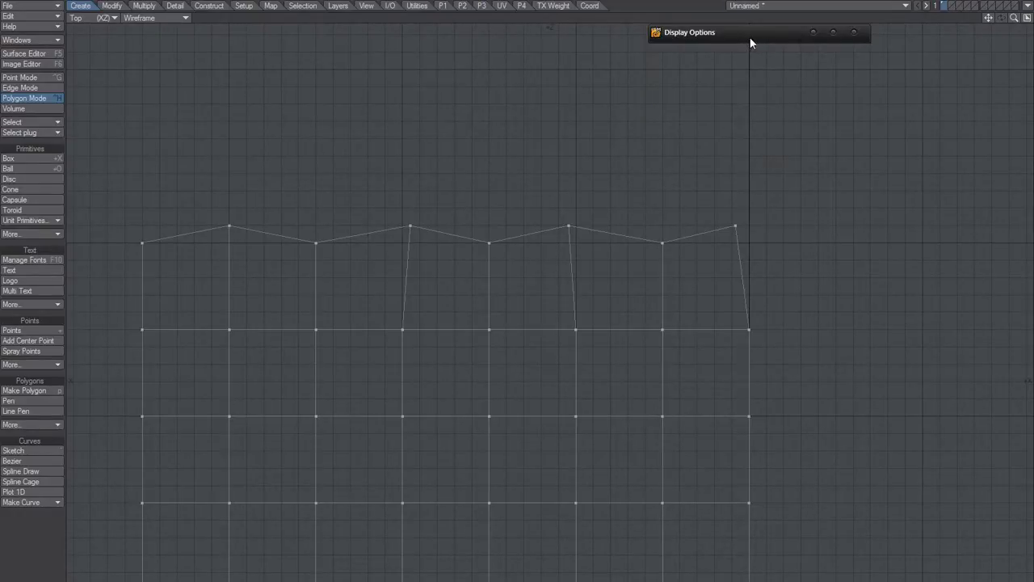
double_click(748, 38)
double_click(755, 38)
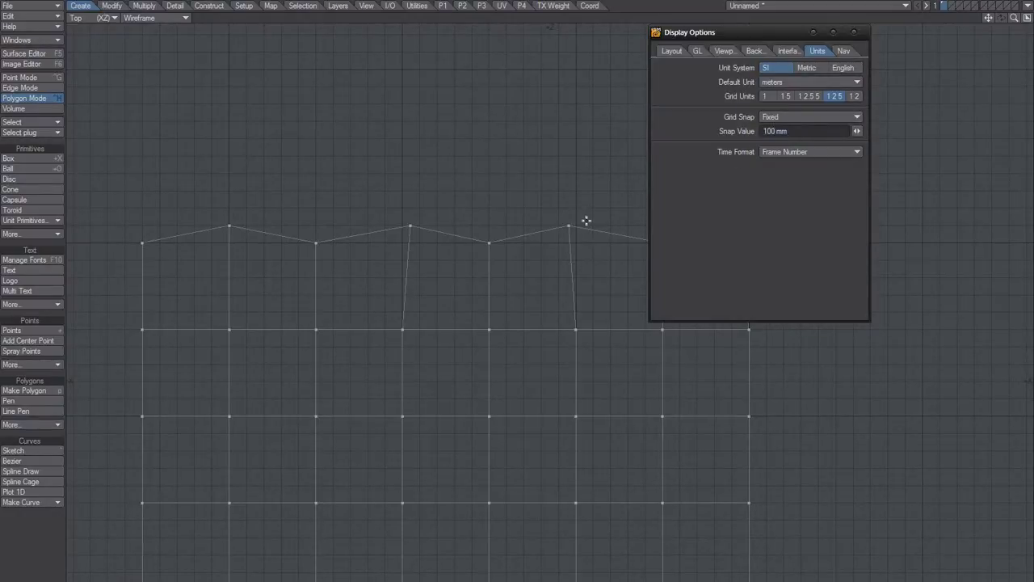
left_click(774, 114)
key("n")
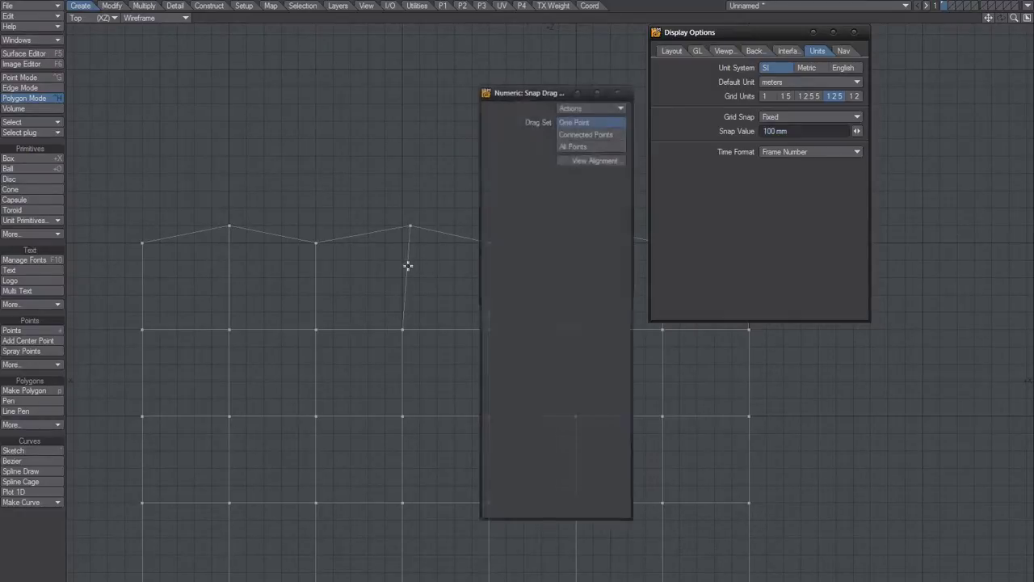
left_click(617, 91)
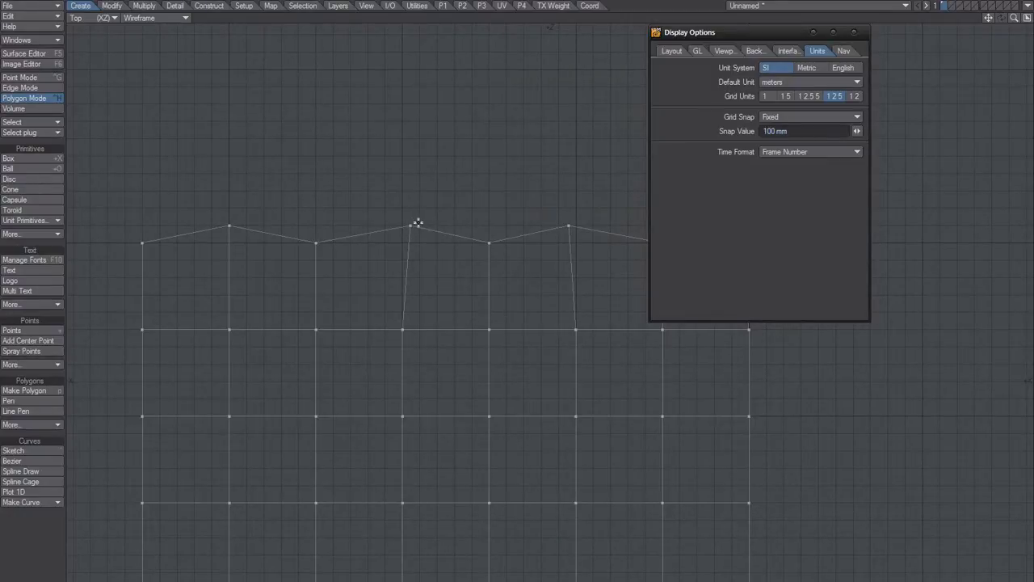
- Nudge a peak point with Grid Snap off, then set Grid Snap to Fixed
left_click(777, 117)
left_click(778, 119)
left_click_drag(412, 227, 432, 208)
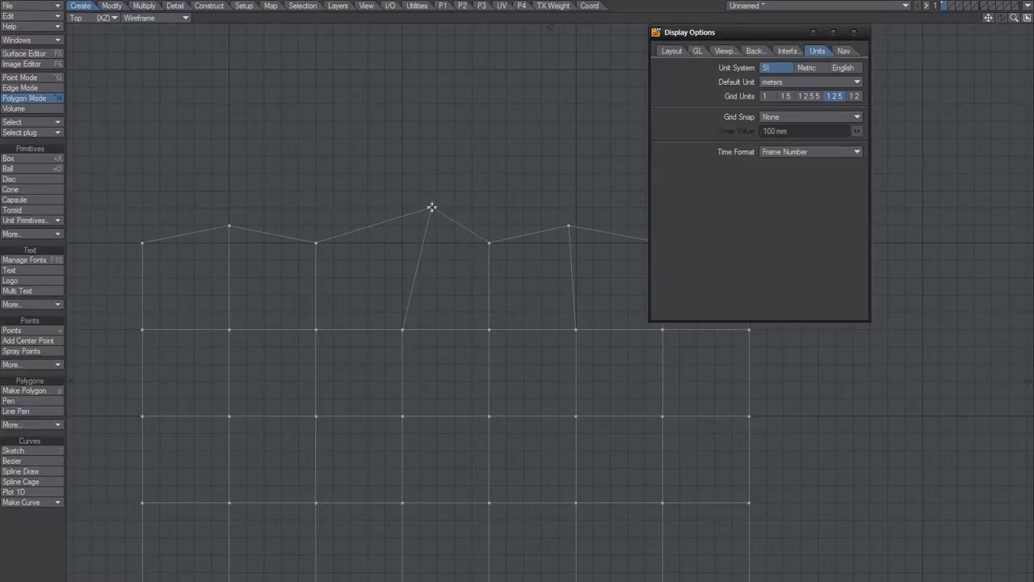
left_click(773, 120)
left_click(771, 149)
- Snap the peak points flat onto the top row, switch to Point Mode, and roll up the panel
left_click_drag(570, 224, 593, 191)
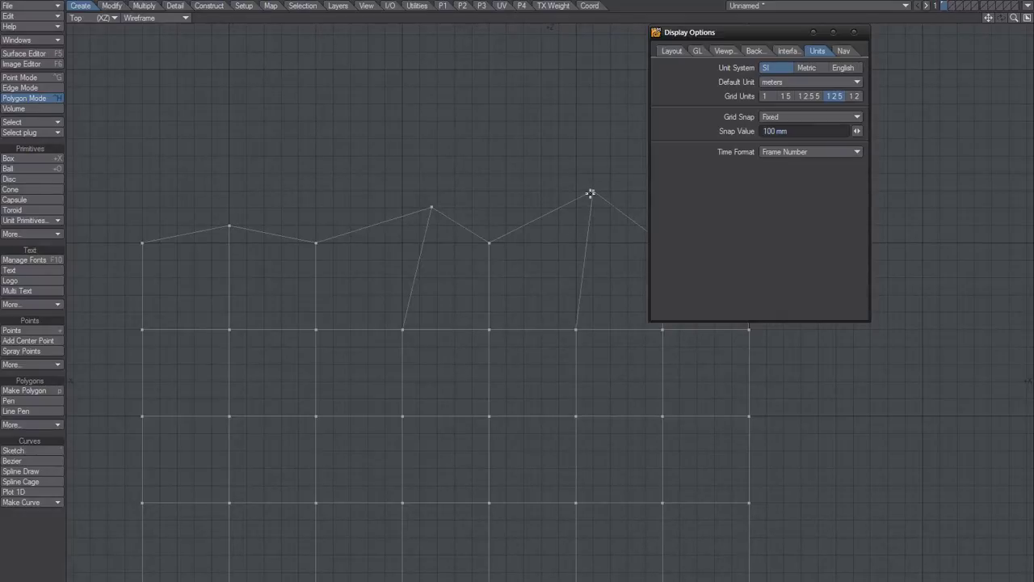
left_click_drag(590, 194, 575, 244)
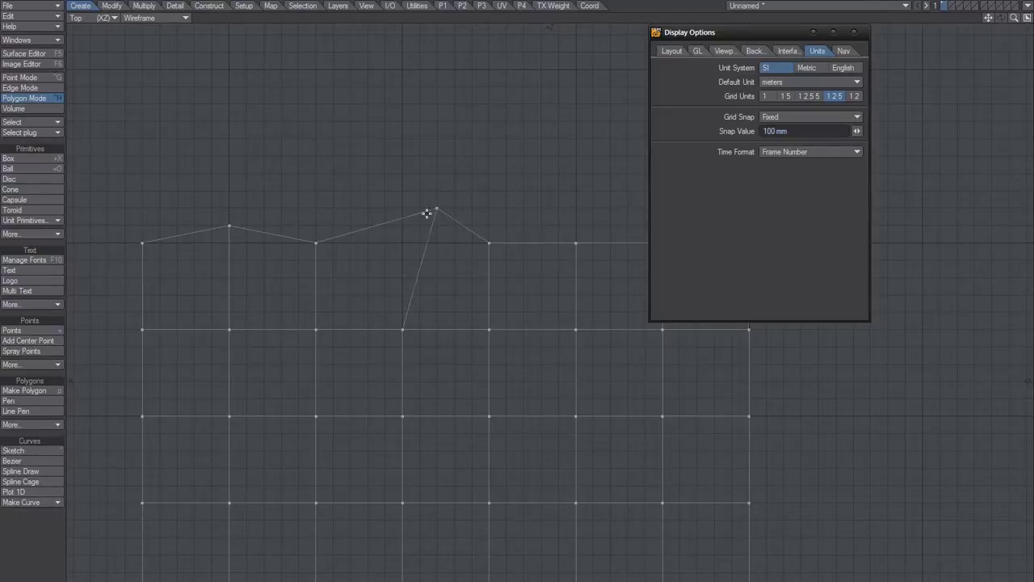
left_click_drag(434, 211, 402, 243)
left_click_drag(227, 230, 231, 238)
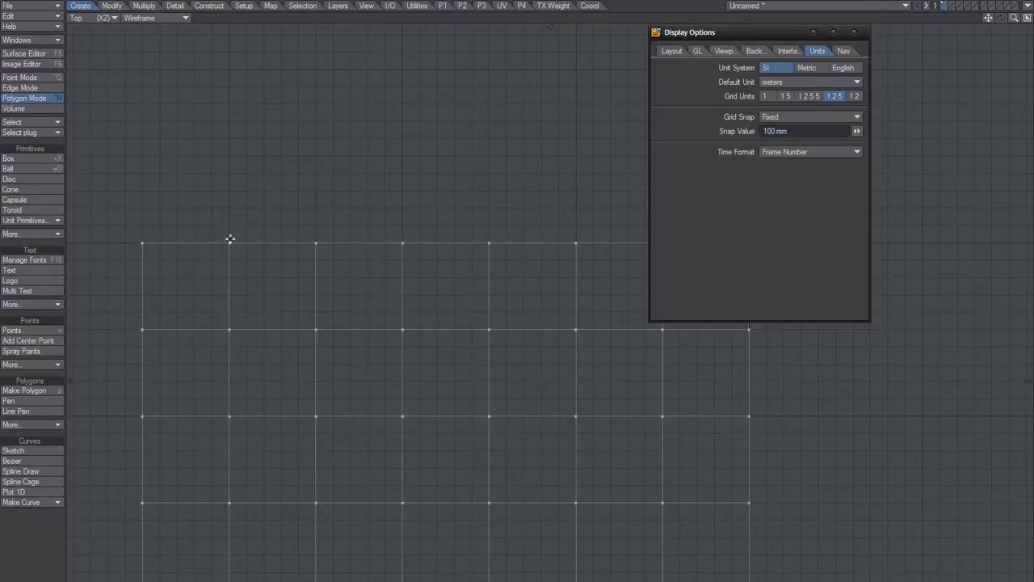
key("ctrl+g")
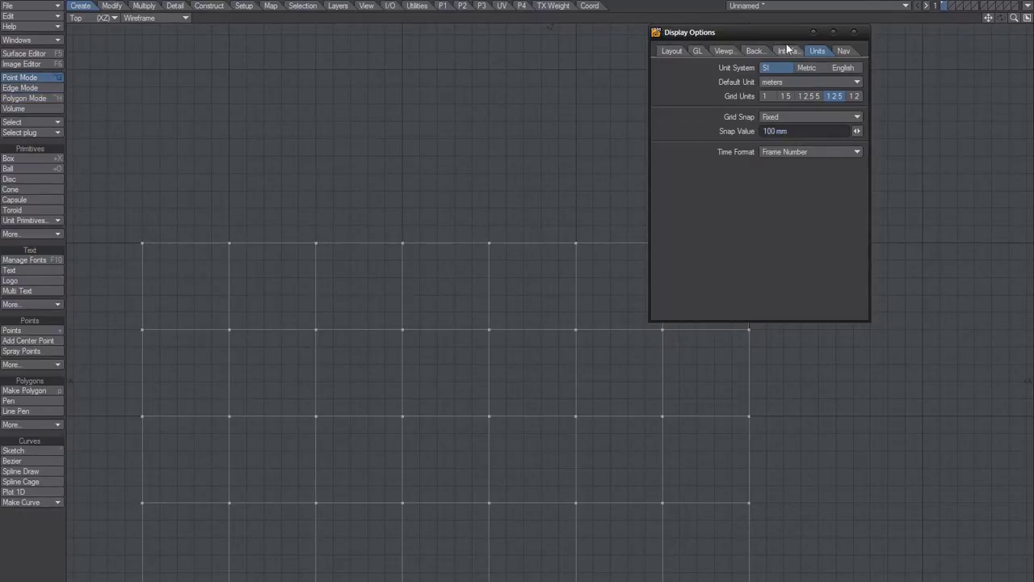
double_click(788, 37)
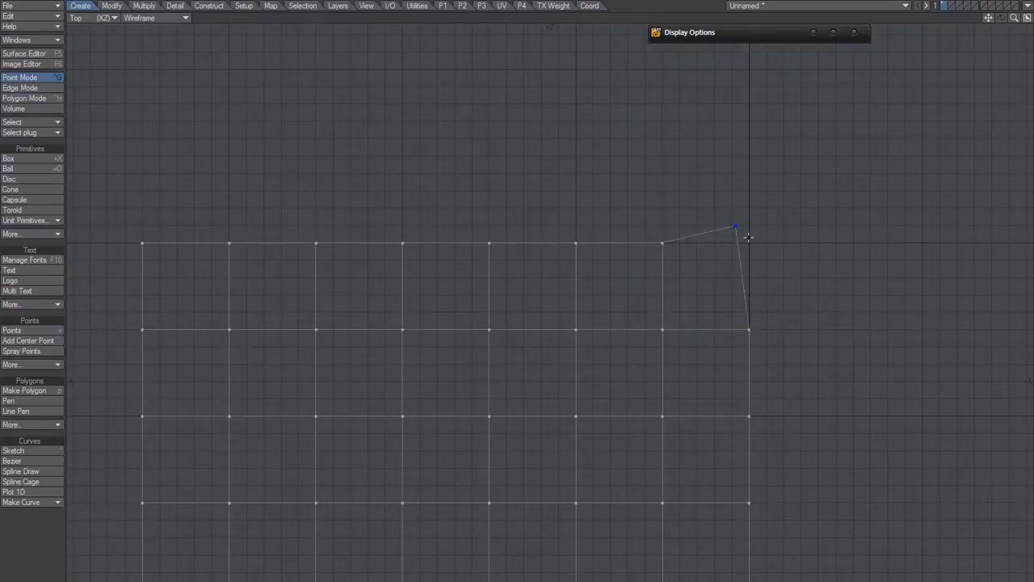